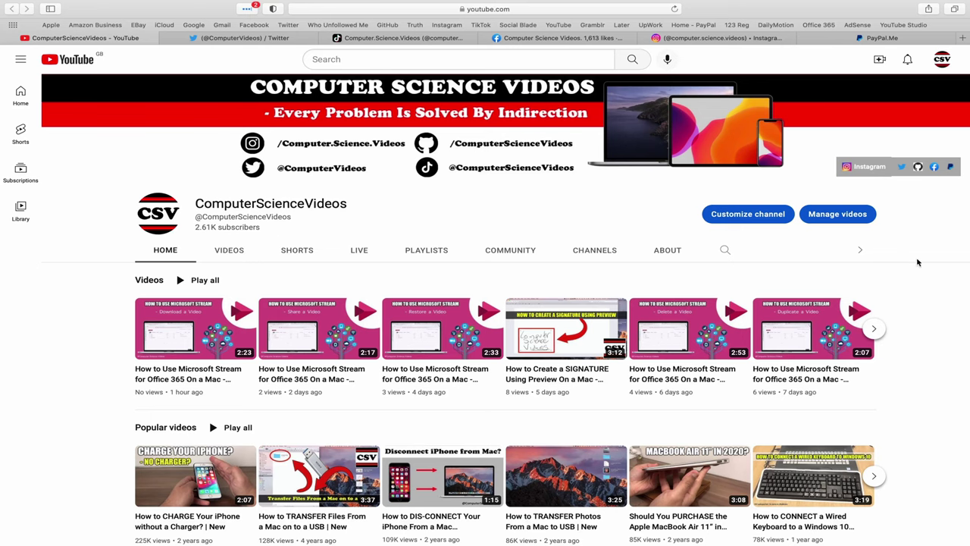
- View the channel's Twitter, TikTok, Facebook and Instagram profiles, ending on the PayPal.Me send page
{"action": "left_click", "coordinate": [227, 42]}
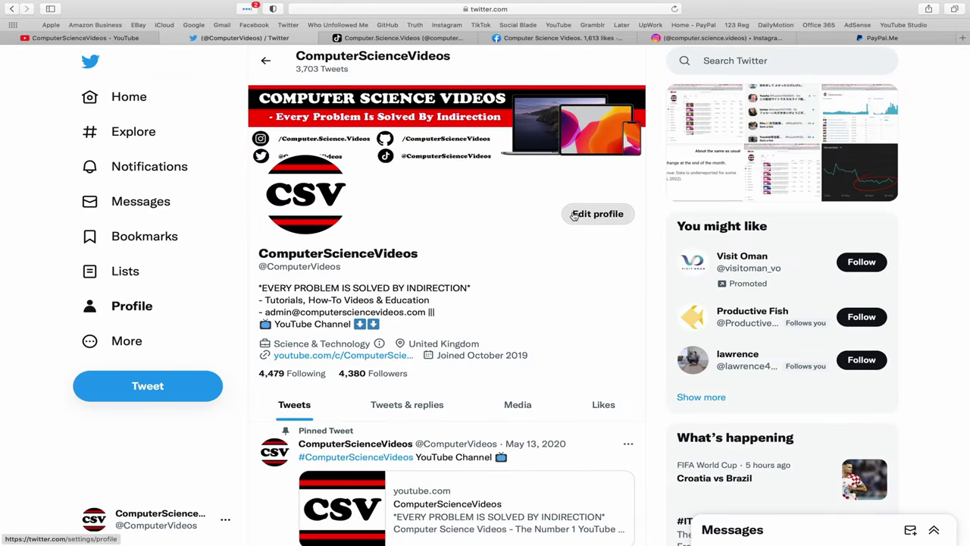
{"action": "left_click", "coordinate": [425, 44]}
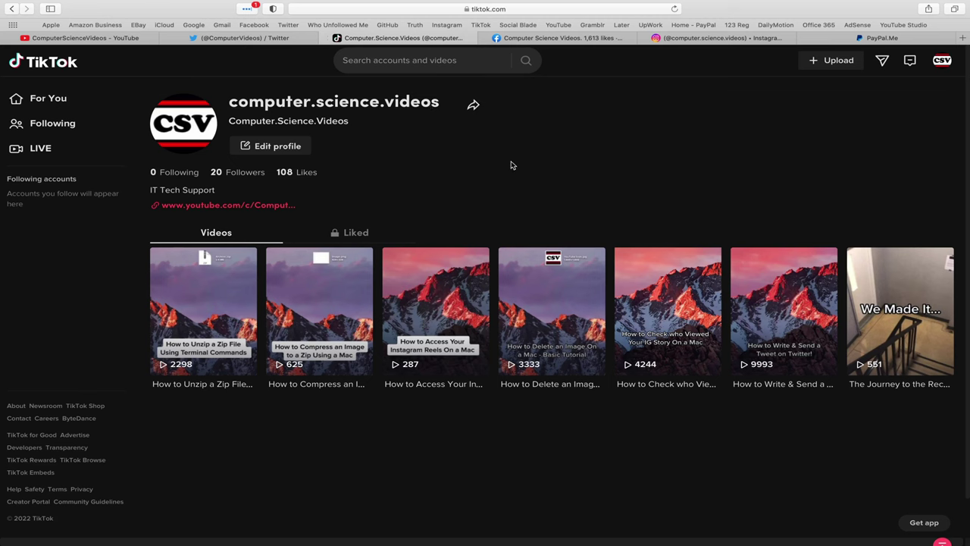
{"action": "left_click", "coordinate": [565, 38]}
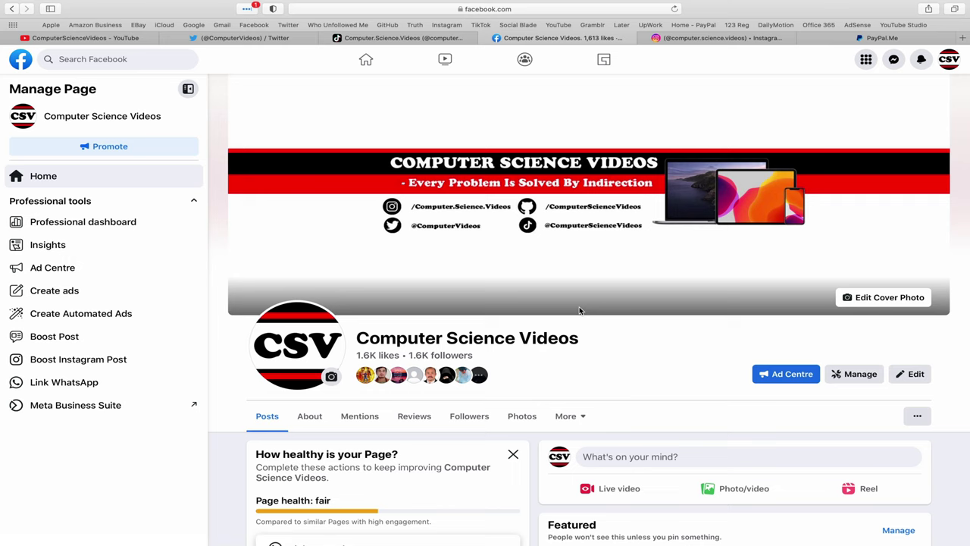
{"action": "left_click", "coordinate": [720, 37]}
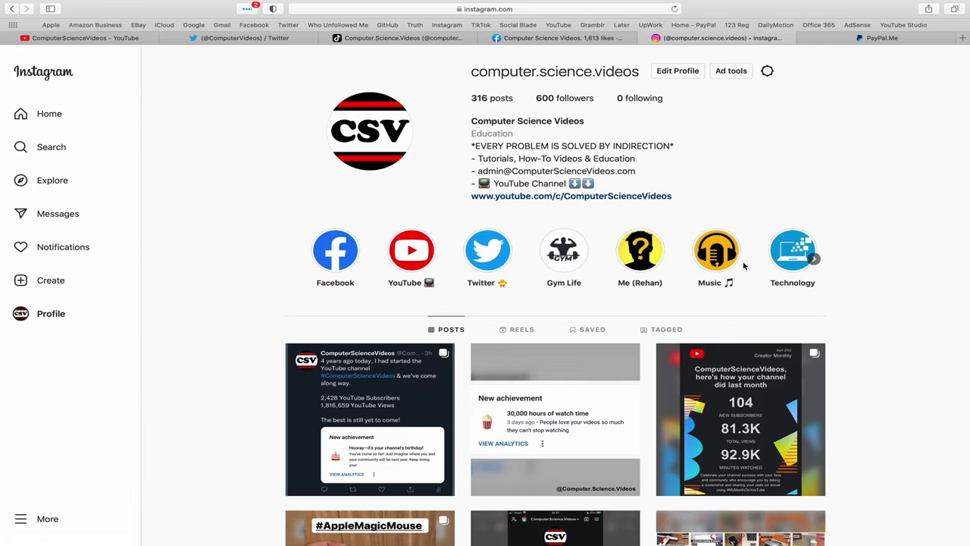
{"action": "left_click", "coordinate": [913, 40]}
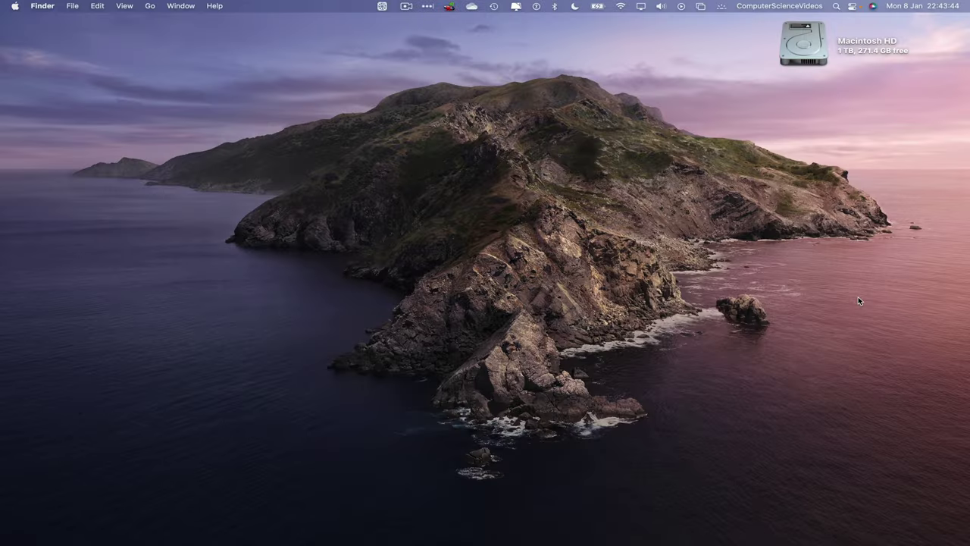
- Launch Photos and open the Computer Science Videos album from My Albums
{"action": "mouse_move", "coordinate": [580, 540]}
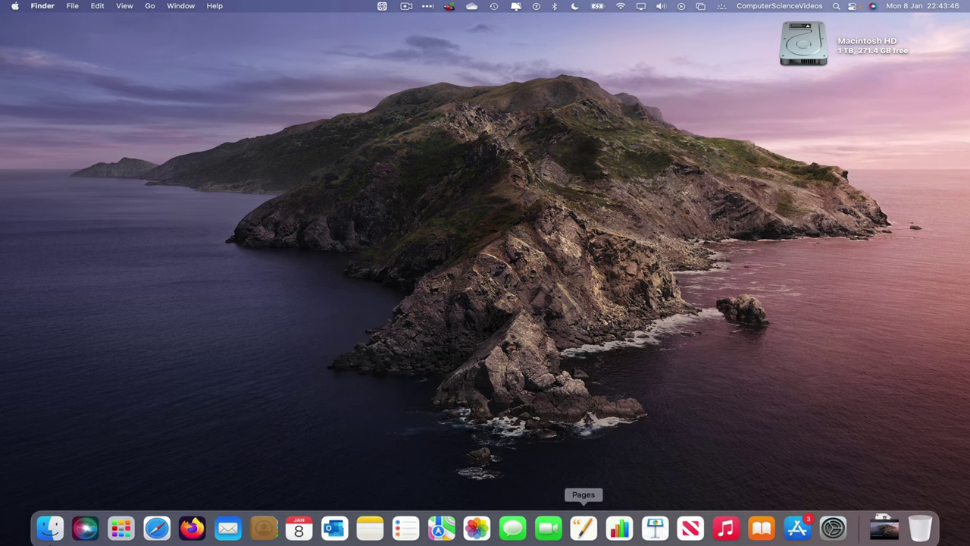
{"action": "left_click", "coordinate": [477, 537]}
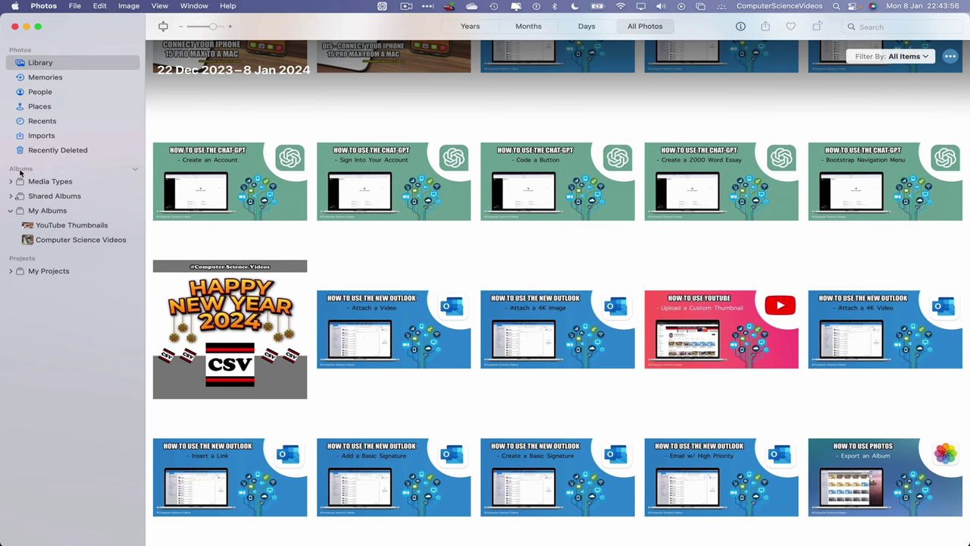
{"action": "left_click", "coordinate": [42, 214]}
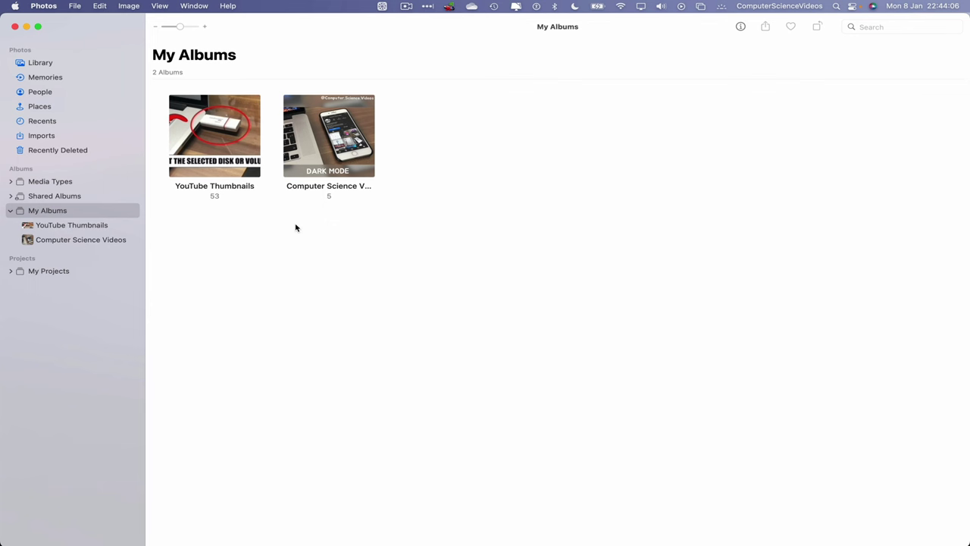
{"action": "left_click", "coordinate": [89, 242]}
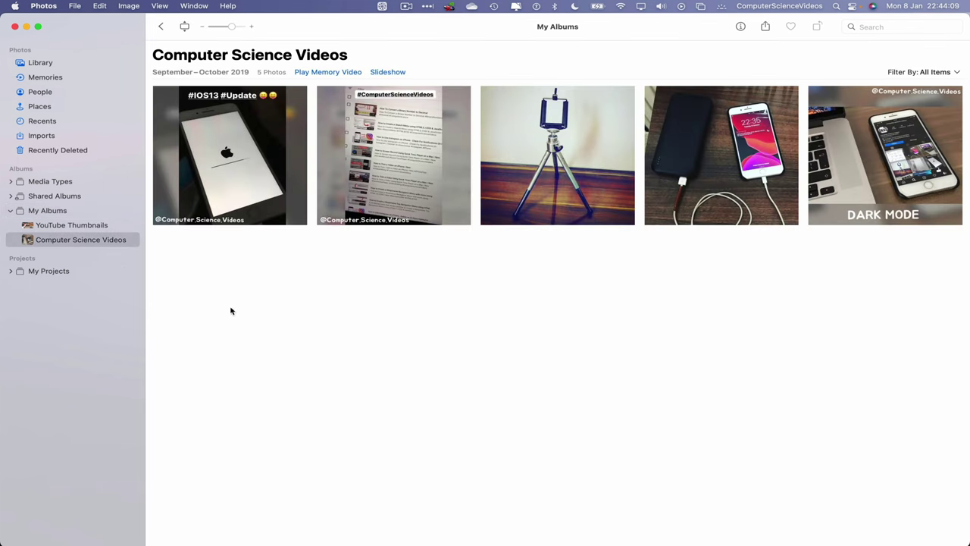
{"action": "left_click_drag", "start_coordinate": [230, 285], "coordinate": [894, 182]}
{"action": "left_click", "coordinate": [650, 273]}
- Start the album export with JPEG format, Maximum quality and Most Compatible colour profile
{"action": "left_click", "coordinate": [74, 5]}
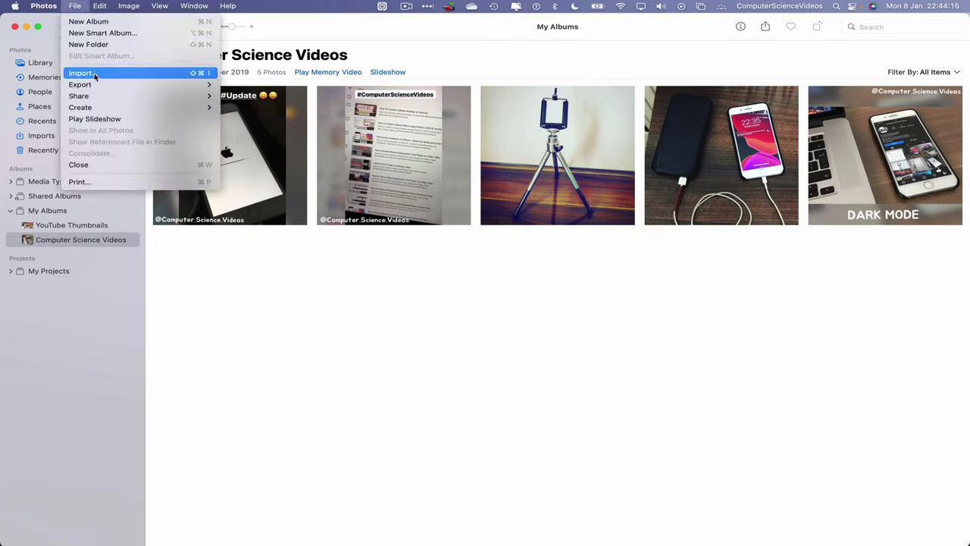
{"action": "mouse_move", "coordinate": [94, 85]}
{"action": "left_click", "coordinate": [256, 85]}
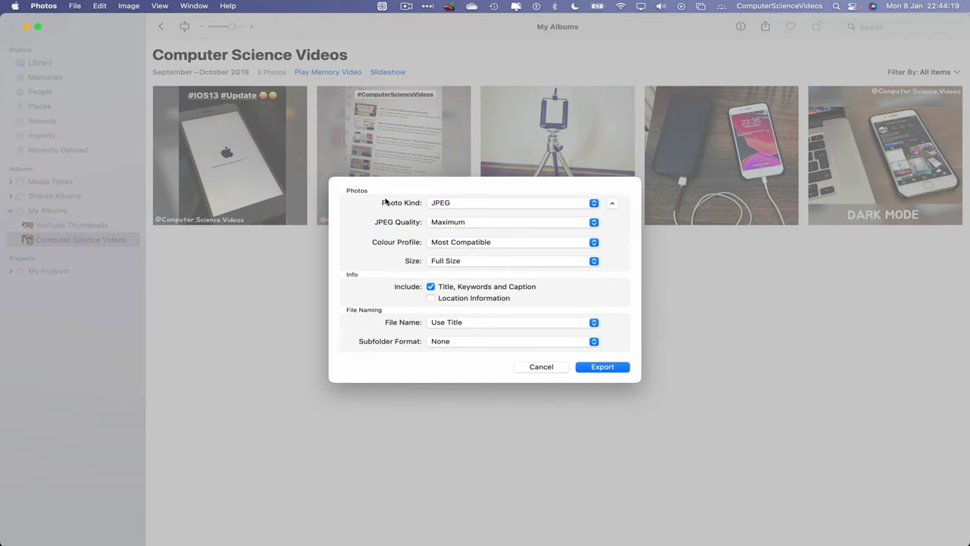
{"action": "left_click", "coordinate": [460, 205]}
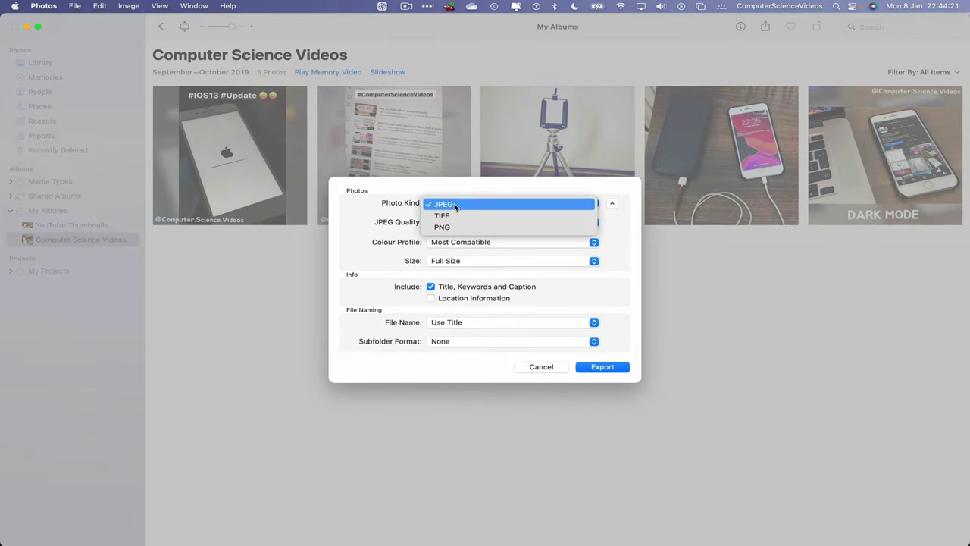
{"action": "left_click", "coordinate": [408, 217]}
{"action": "left_click", "coordinate": [490, 226]}
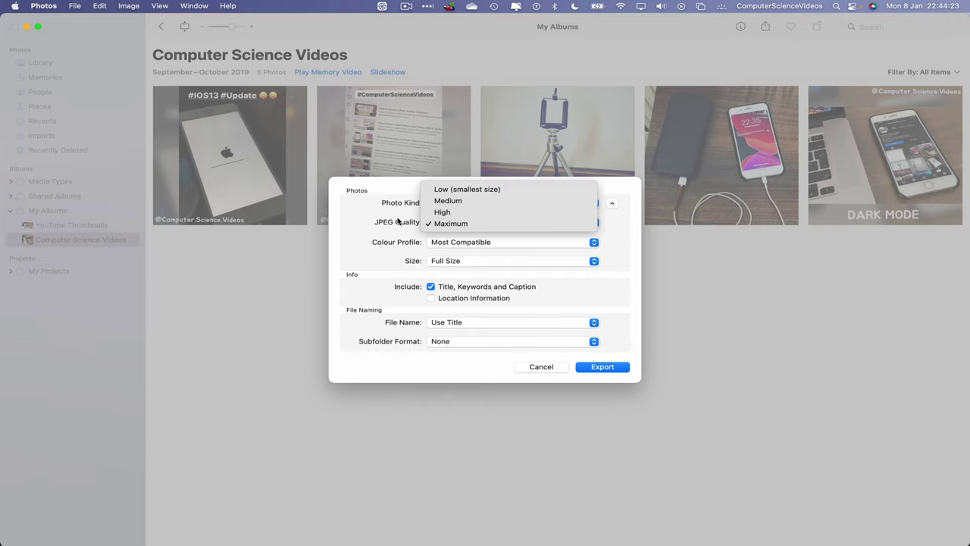
{"action": "left_click", "coordinate": [397, 220]}
{"action": "left_click", "coordinate": [494, 243]}
{"action": "left_click", "coordinate": [400, 235]}
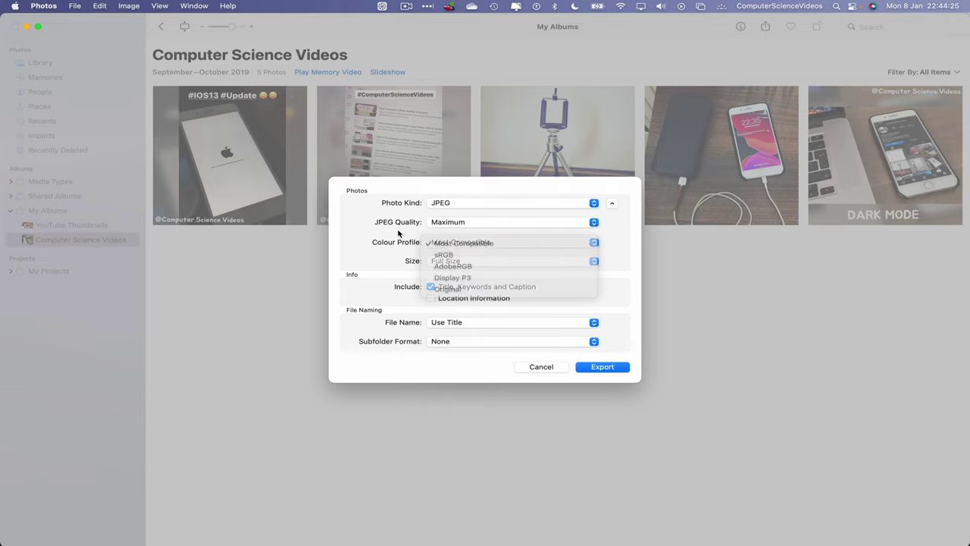
- Keep Full Size, title-based file names and no subfolders, then confirm the export settings
{"action": "left_click", "coordinate": [438, 261]}
{"action": "left_click", "coordinate": [395, 254]}
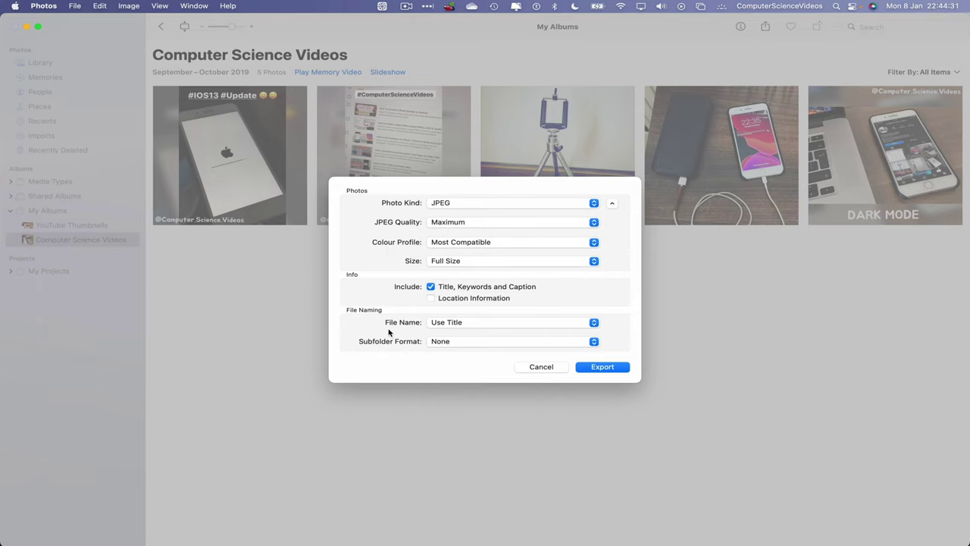
{"action": "left_click", "coordinate": [500, 323]}
{"action": "left_click", "coordinate": [555, 312]}
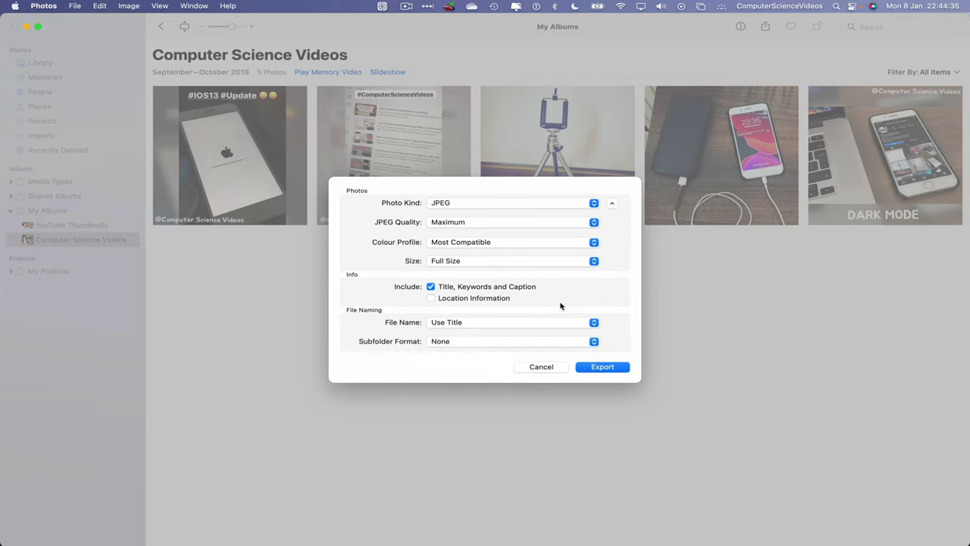
{"action": "left_click", "coordinate": [474, 343]}
{"action": "left_click", "coordinate": [389, 359]}
{"action": "left_click", "coordinate": [603, 367]}
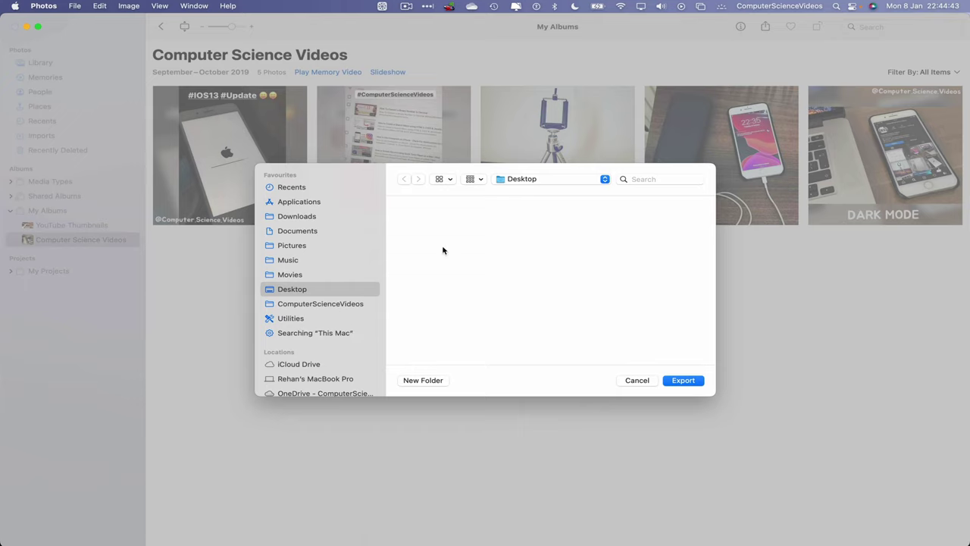
- Export the five photos into a new Desktop folder named Images, then hide Photos
{"action": "left_click", "coordinate": [435, 379]}
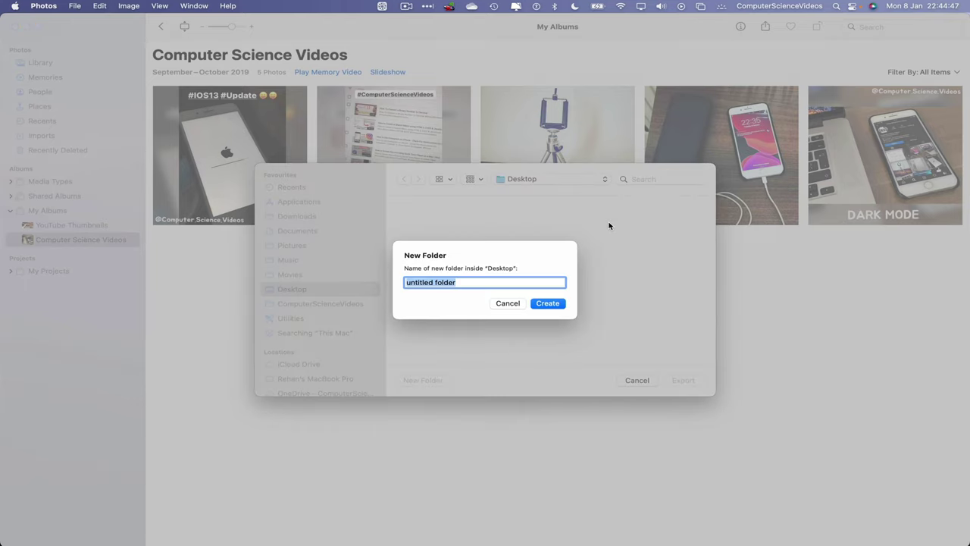
{"action": "type", "text": "Images"}
{"action": "left_click", "coordinate": [559, 305]}
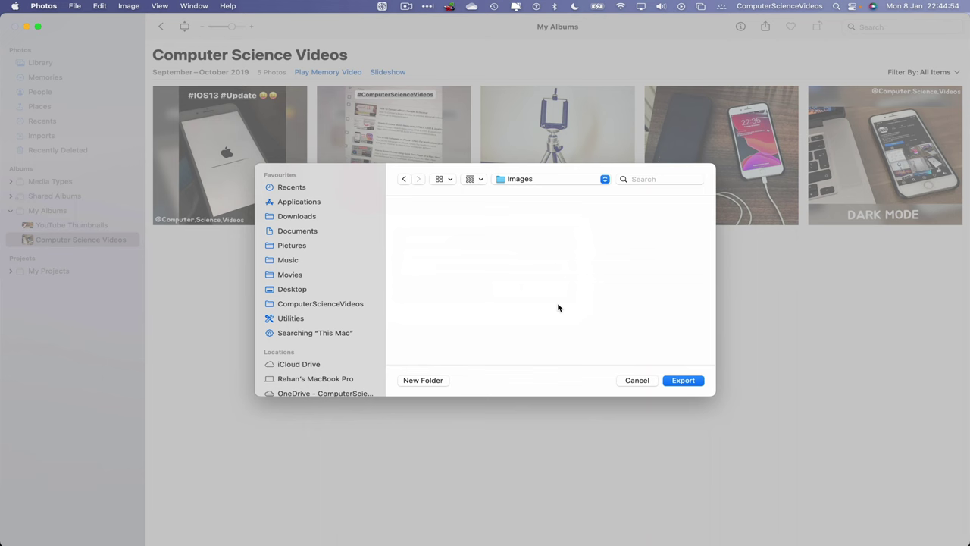
{"action": "left_click", "coordinate": [687, 380]}
{"action": "key", "text": "super+h"}
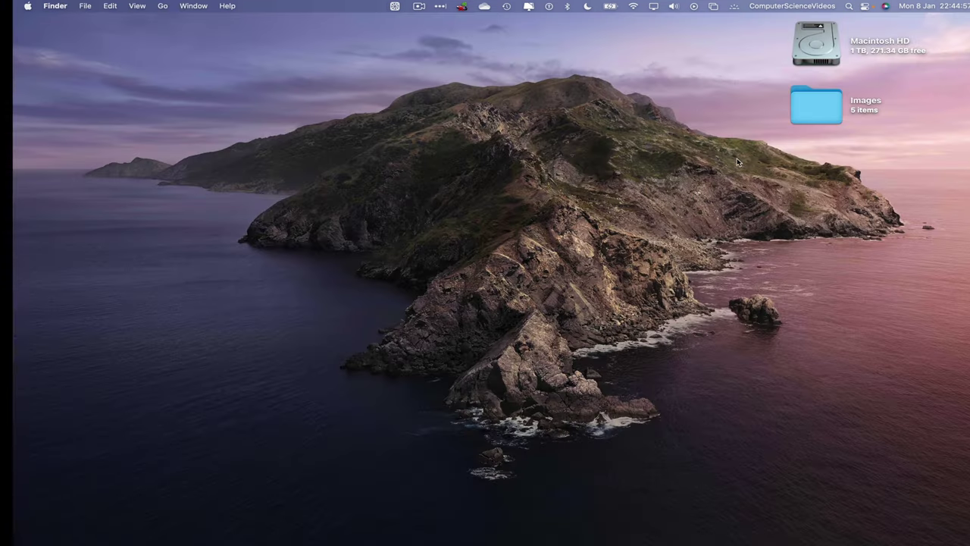
- Open the Images folder and enlarge its window to list all five files
{"action": "left_click", "coordinate": [803, 108]}
{"action": "double_click", "coordinate": [804, 112]}
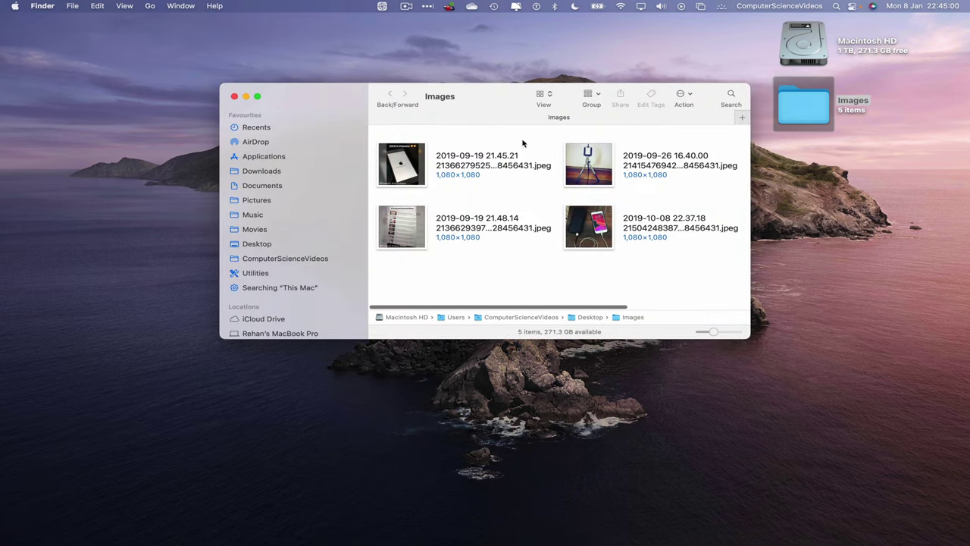
{"action": "double_click", "coordinate": [221, 84]}
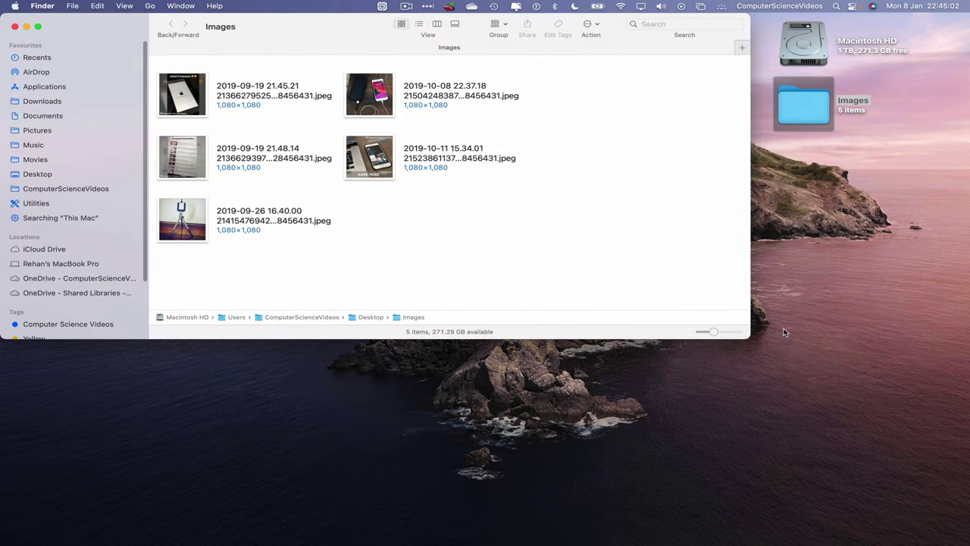
{"action": "left_click_drag", "start_coordinate": [749, 336], "coordinate": [756, 544]}
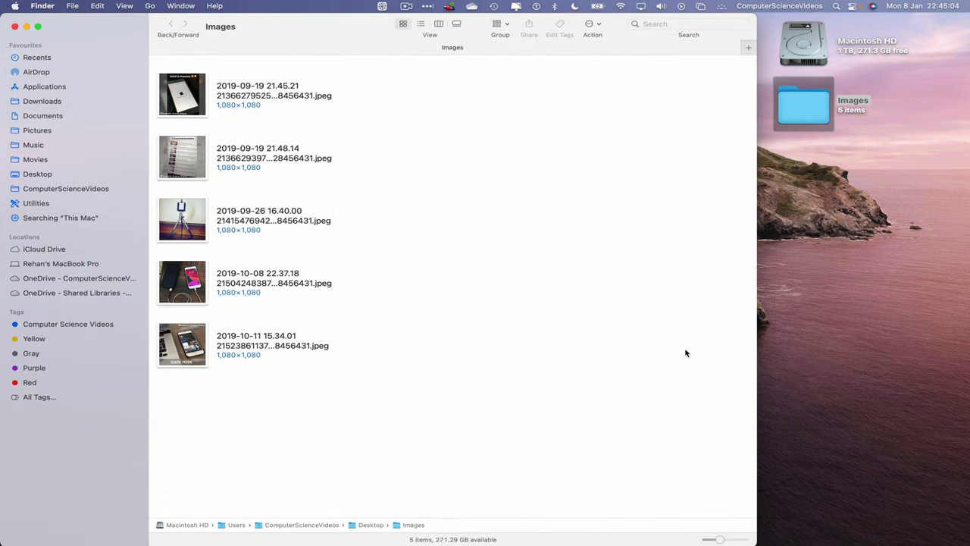
- Quick Look each of the five exported 1,080×1,080 photos in turn, then close the preview
{"action": "left_click", "coordinate": [180, 94]}
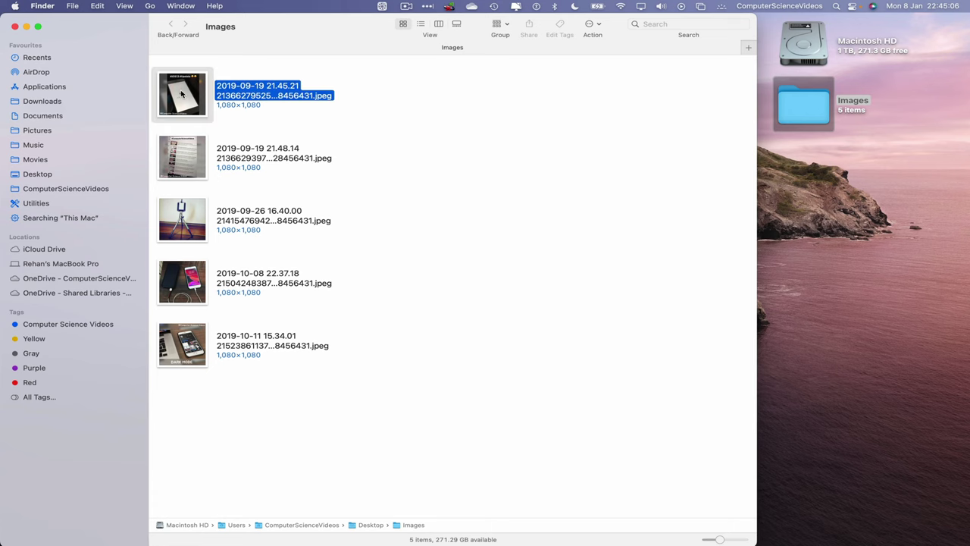
{"action": "left_click", "coordinate": [198, 94], "text": "super"}
{"action": "left_click", "coordinate": [199, 93]}
{"action": "key", "text": "space"}
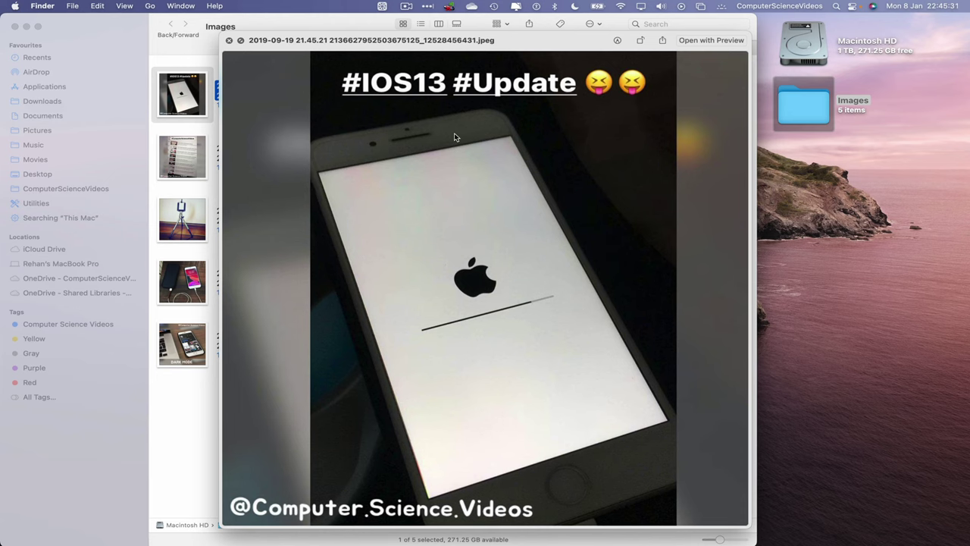
{"action": "key", "text": "Down"}
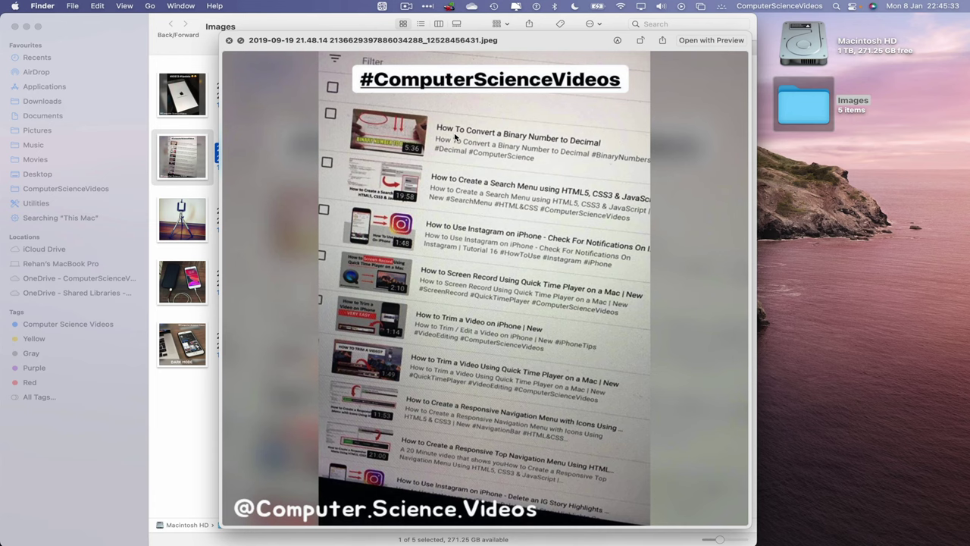
{"action": "key", "text": "Down"}
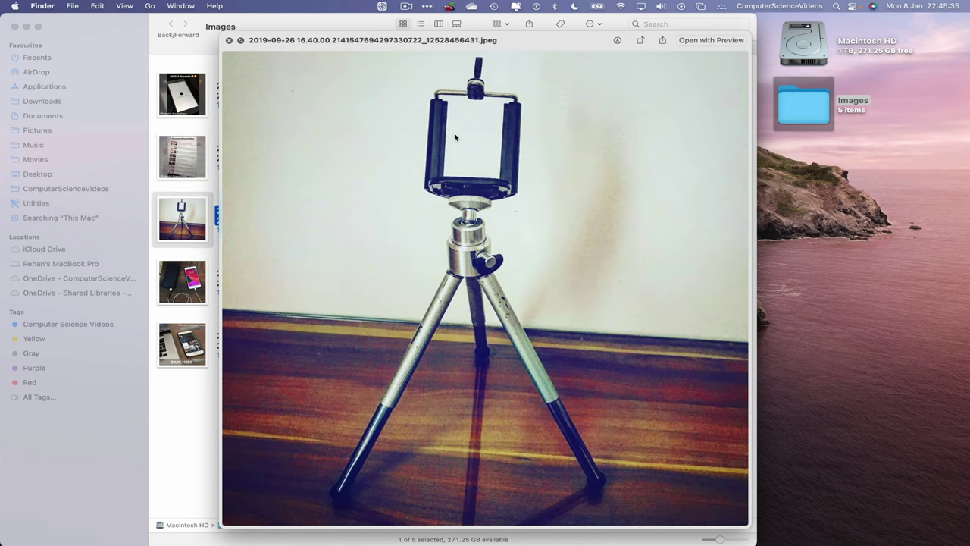
{"action": "key", "text": "Down"}
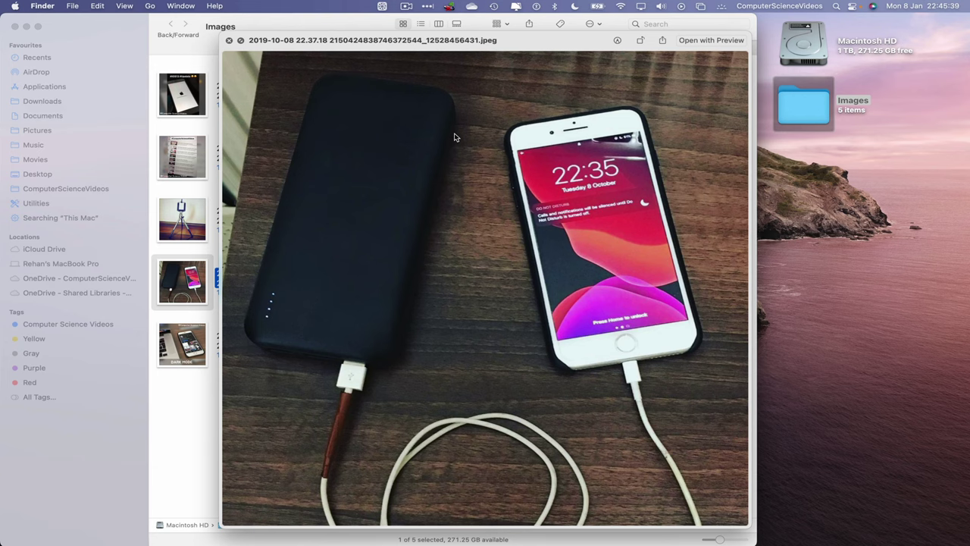
{"action": "key", "text": "Down"}
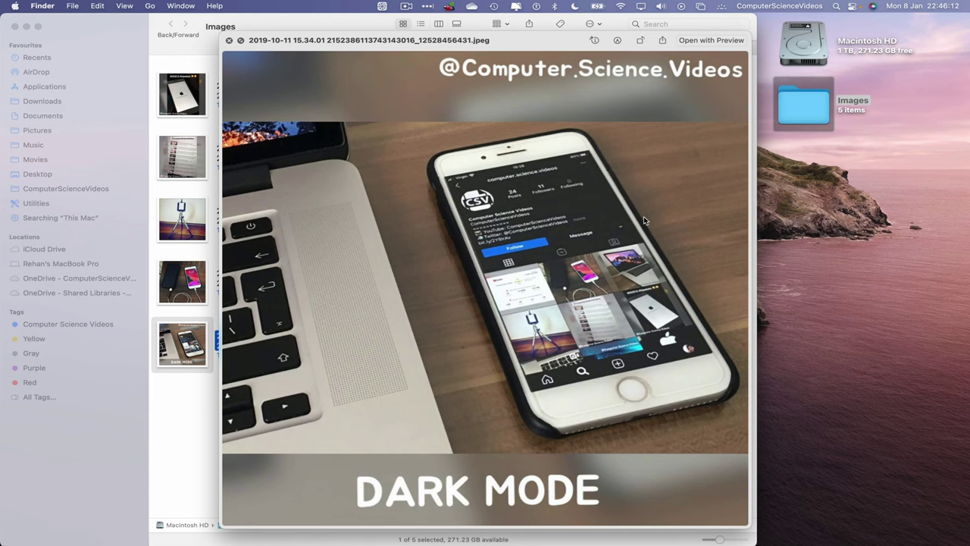
{"action": "key", "text": "space"}
{"action": "left_click", "coordinate": [643, 216]}
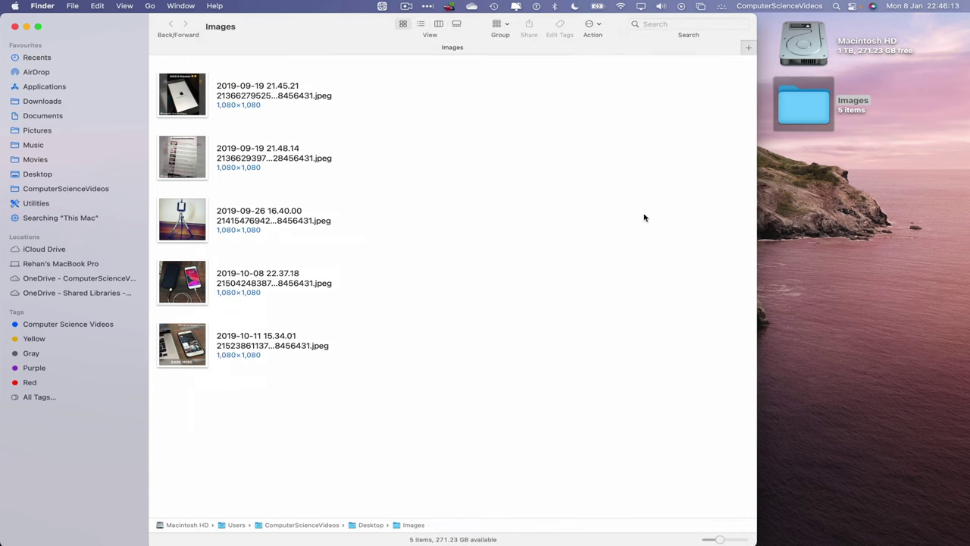
- Close the Images window and quit Photos via Photos > Quit Photos
{"action": "left_click", "coordinate": [14, 26]}
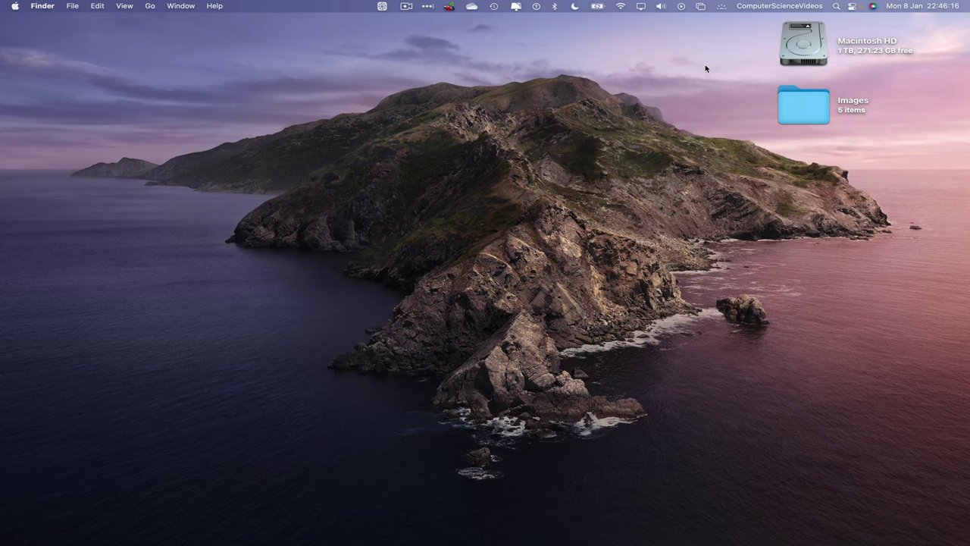
{"action": "left_click", "coordinate": [475, 529]}
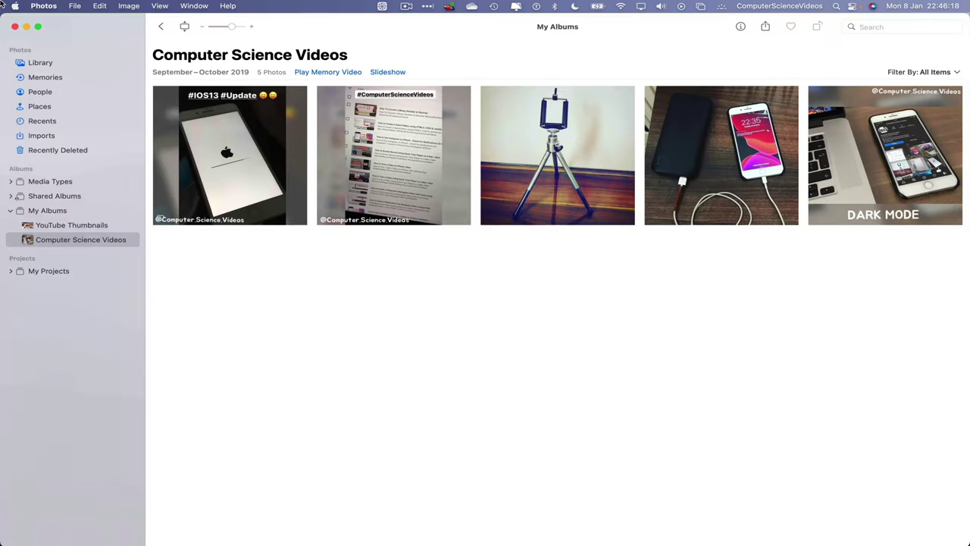
{"action": "left_click", "coordinate": [37, 5]}
{"action": "left_click", "coordinate": [48, 129]}
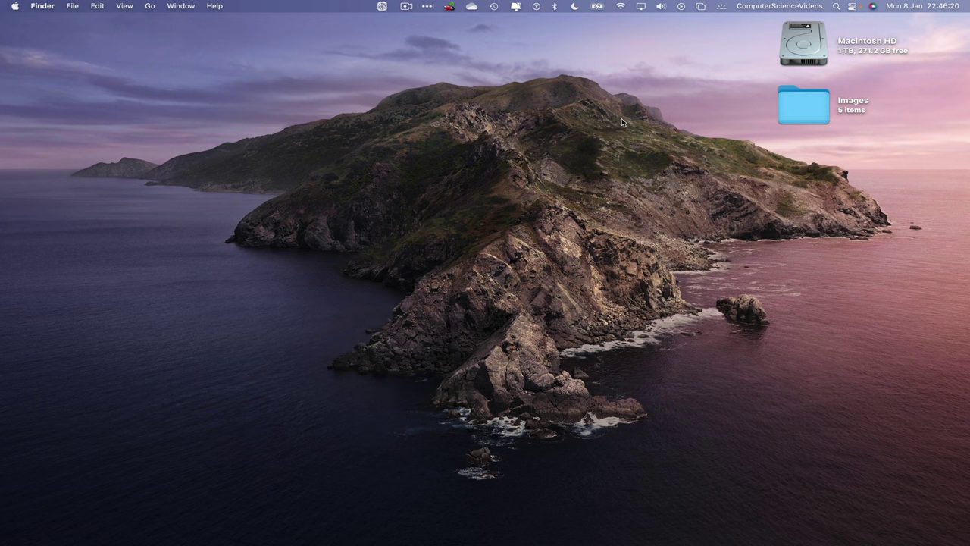